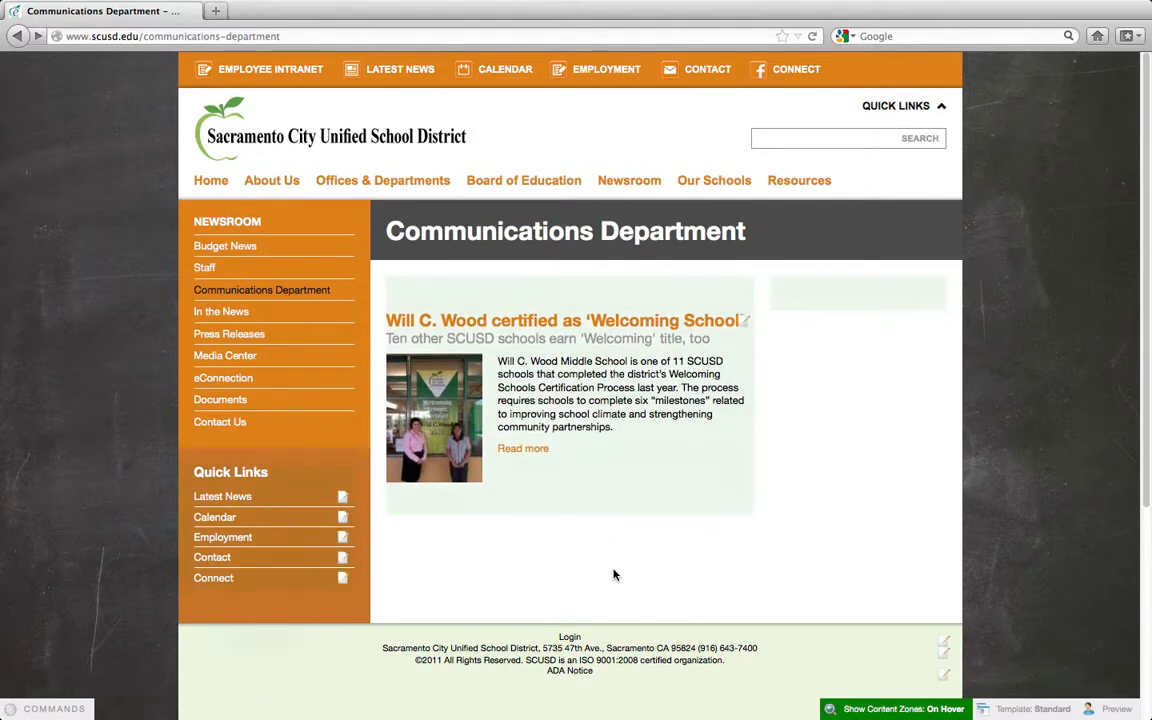
Start a new Document post in the main content area of the Communications Department page
mouse_move(518, 466)
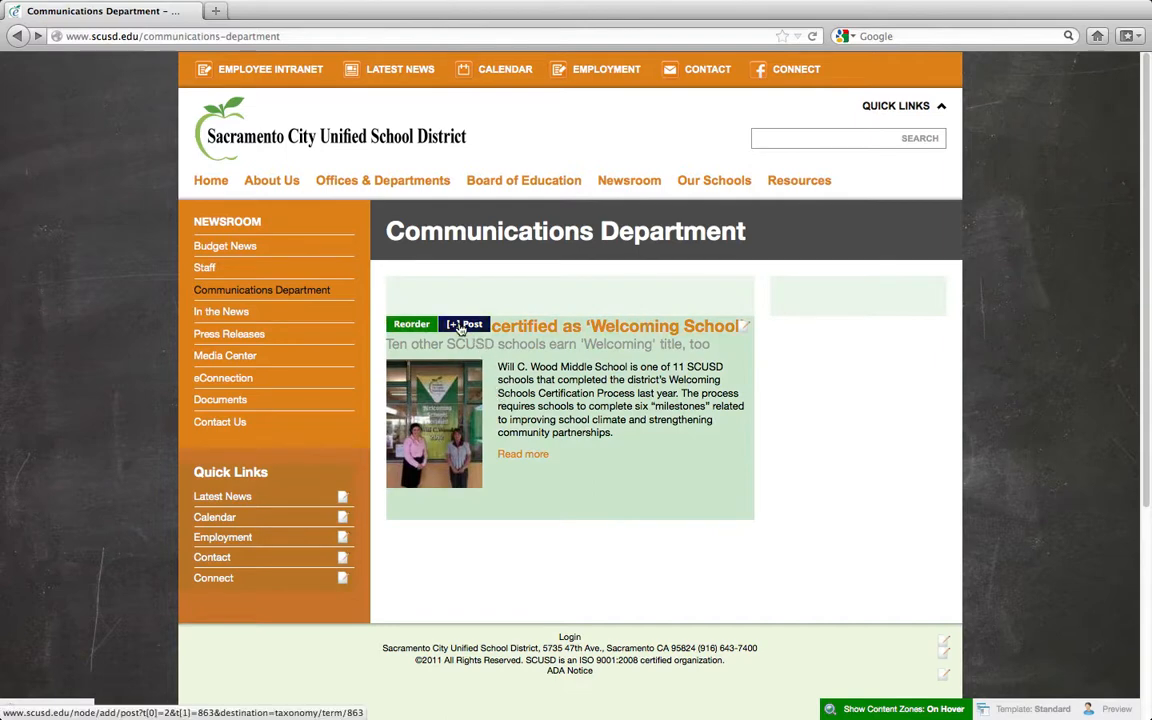
mouse_move(463, 327)
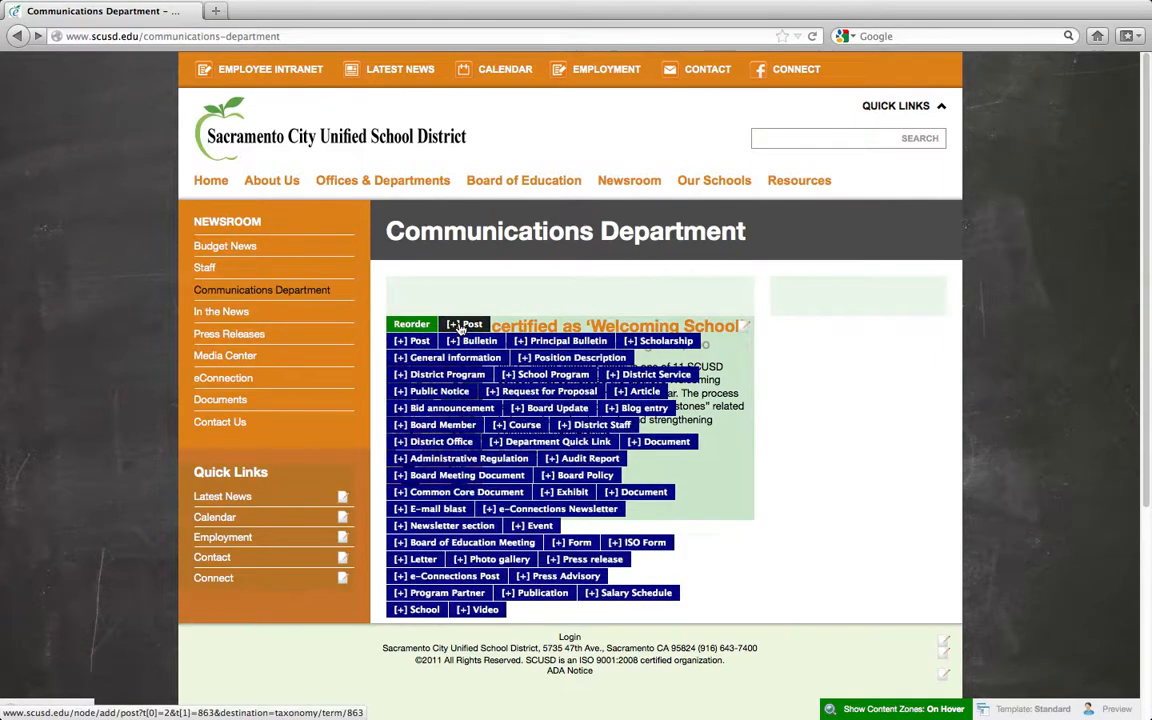
click(633, 443)
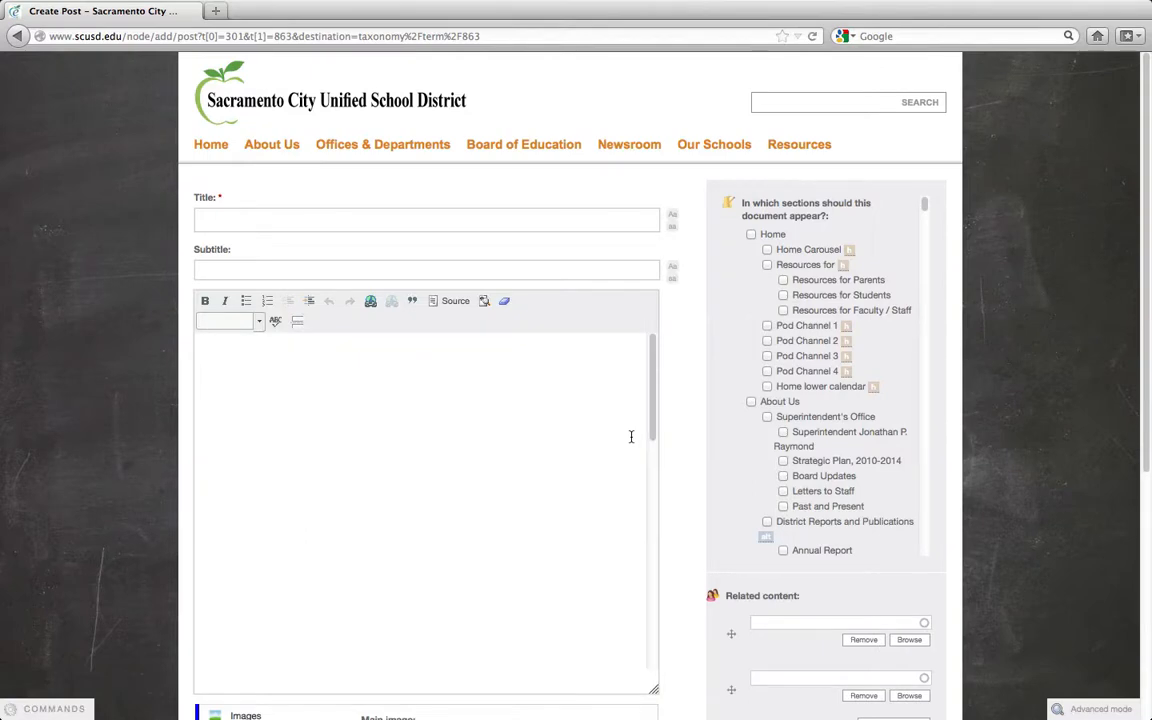
Title the new post "Press Advisory on Backpack Giveaway"
click(395, 215)
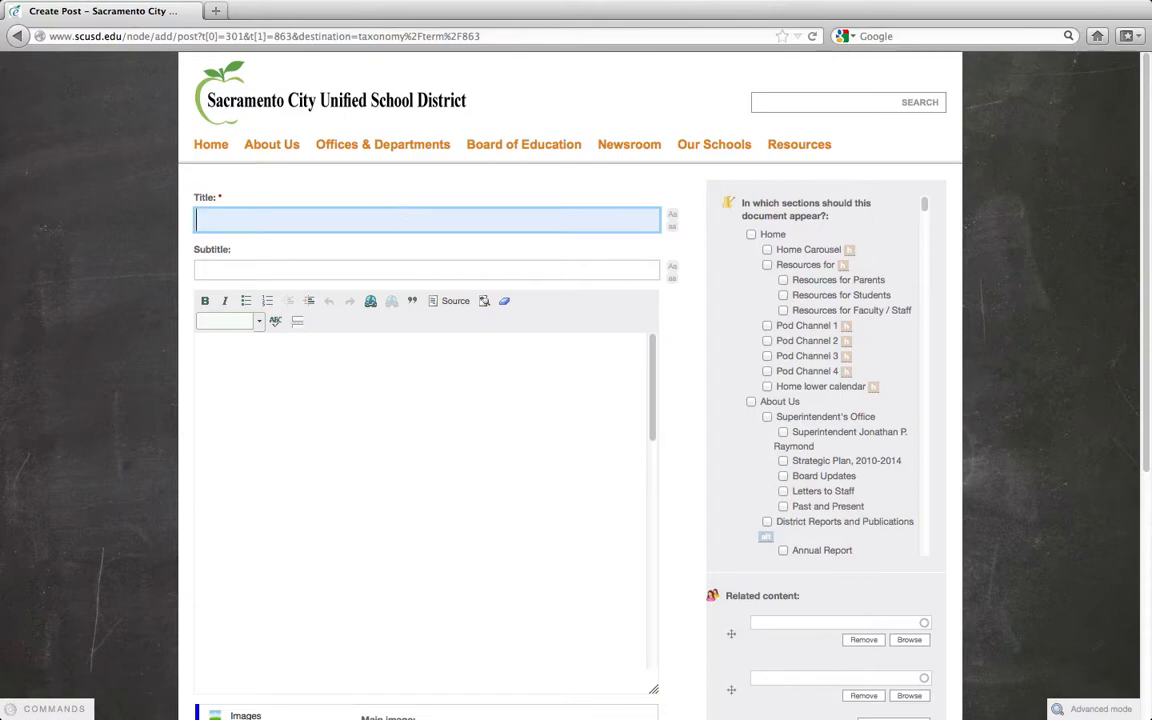
text(Press Ad)
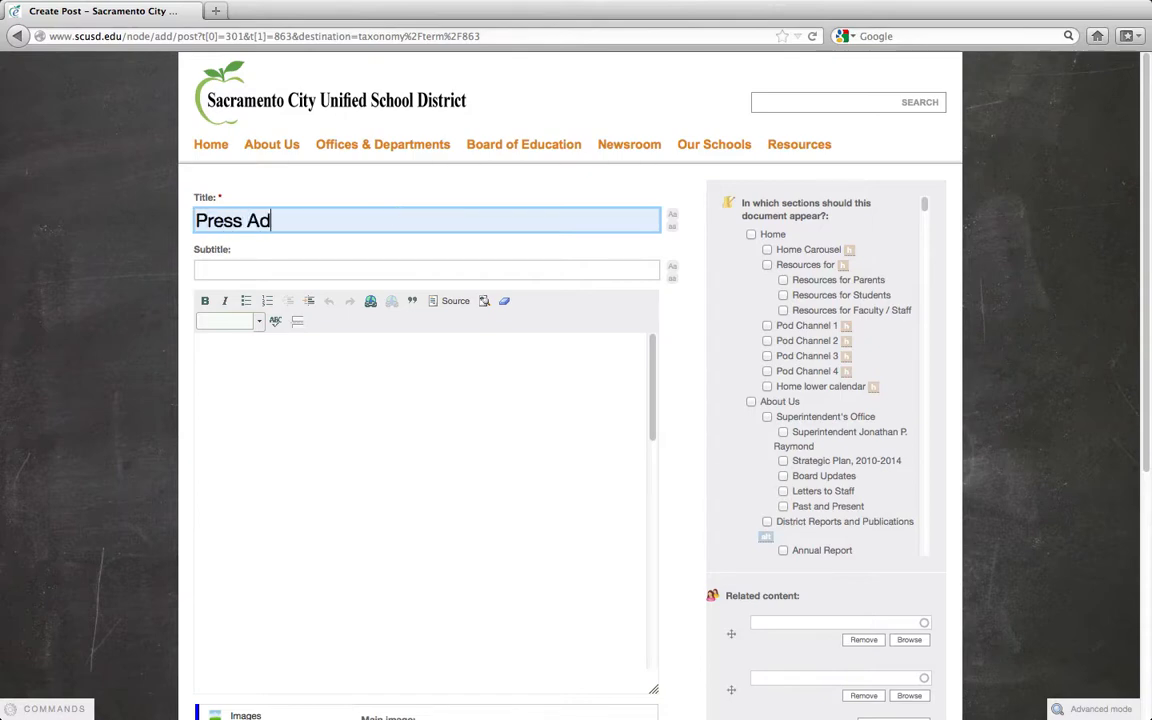
text(visory on )
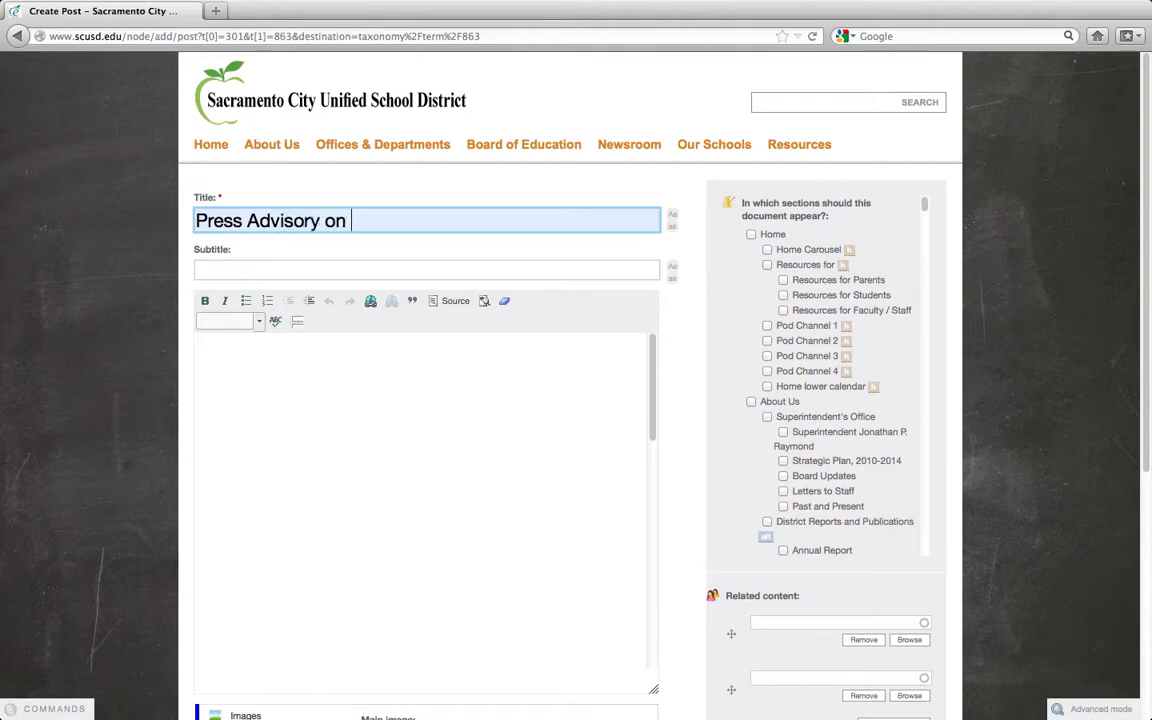
text(Backoa)
key(BackSpace)
key(BackSpace)
text(pack )
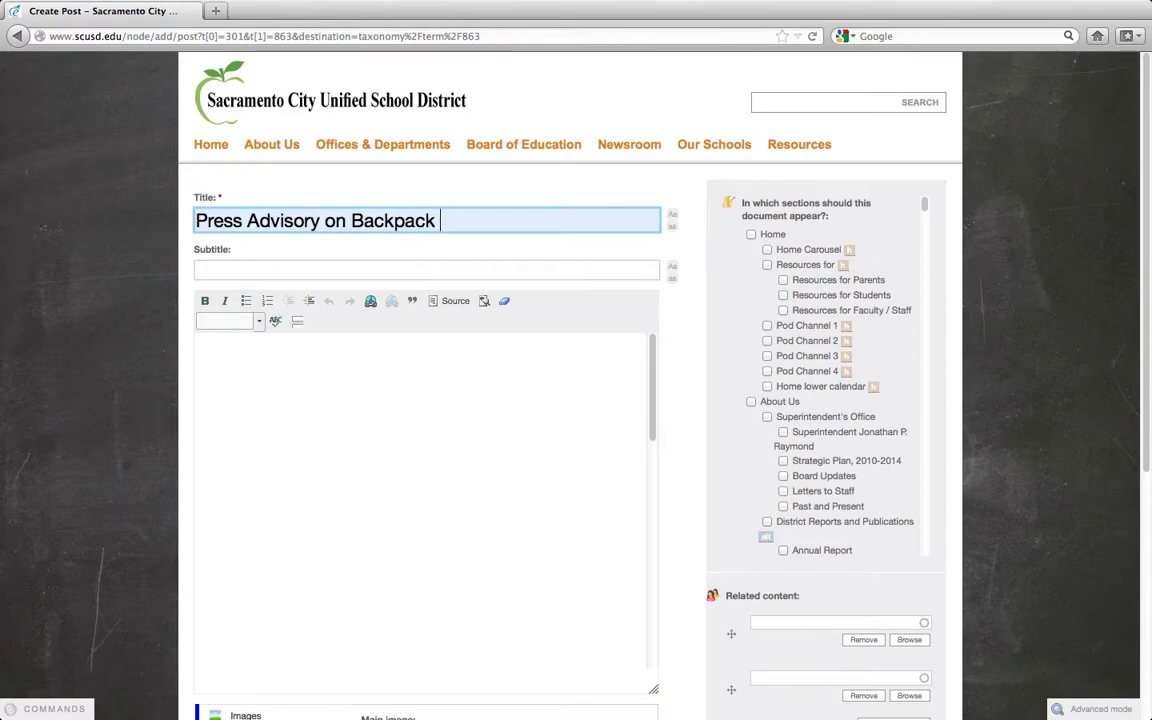
text(Giveawa)
key(BackSpace)
key(BackSpace)
text(away)
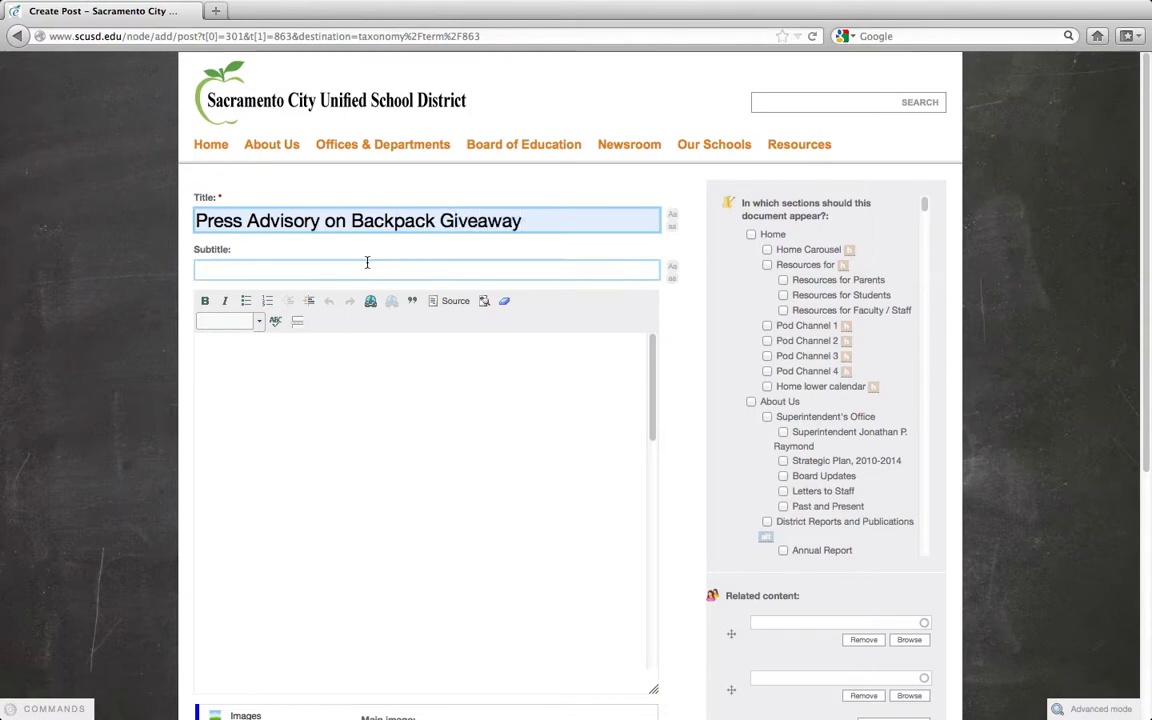
Check the Communications Department assignment in the list of sections where the document should appear
click(365, 267)
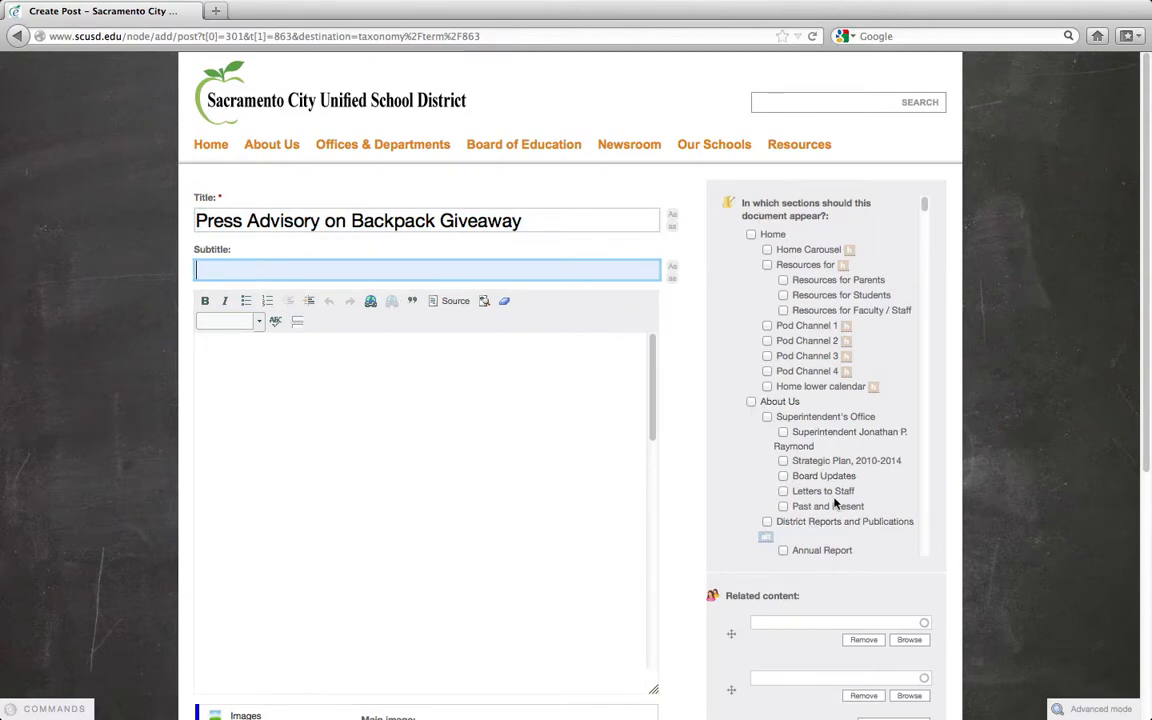
scroll(830, 501, down, 10)
scroll(835, 503, down, 20)
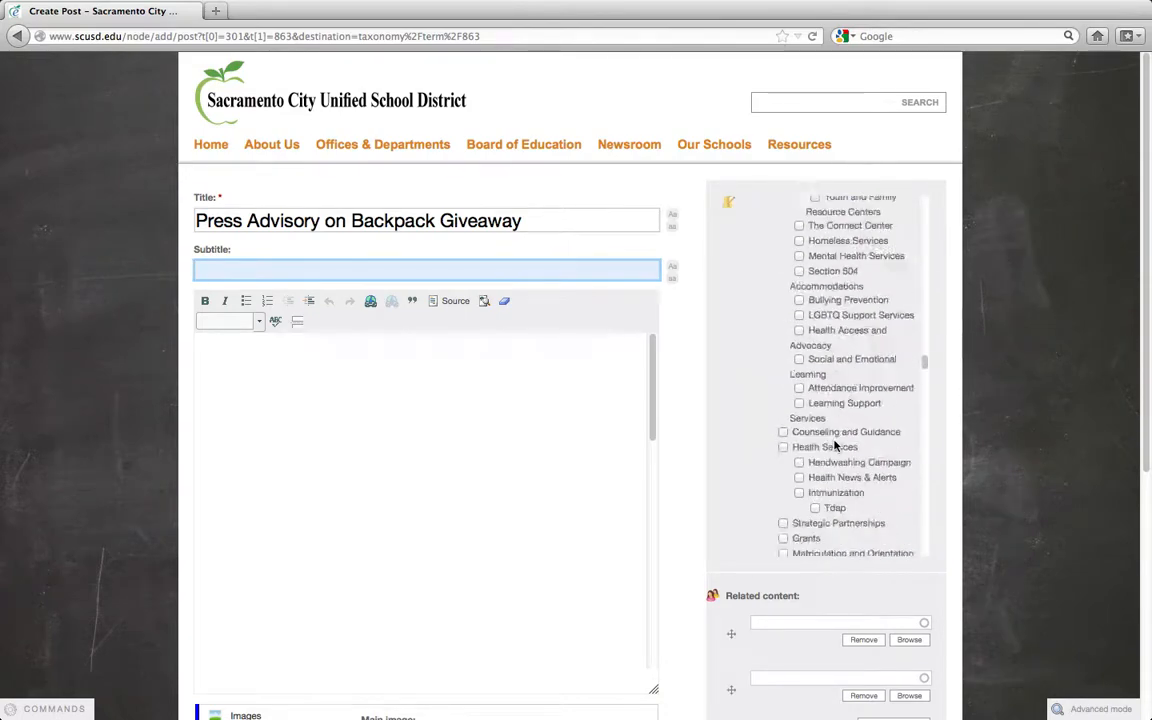
scroll(835, 431, down, 20)
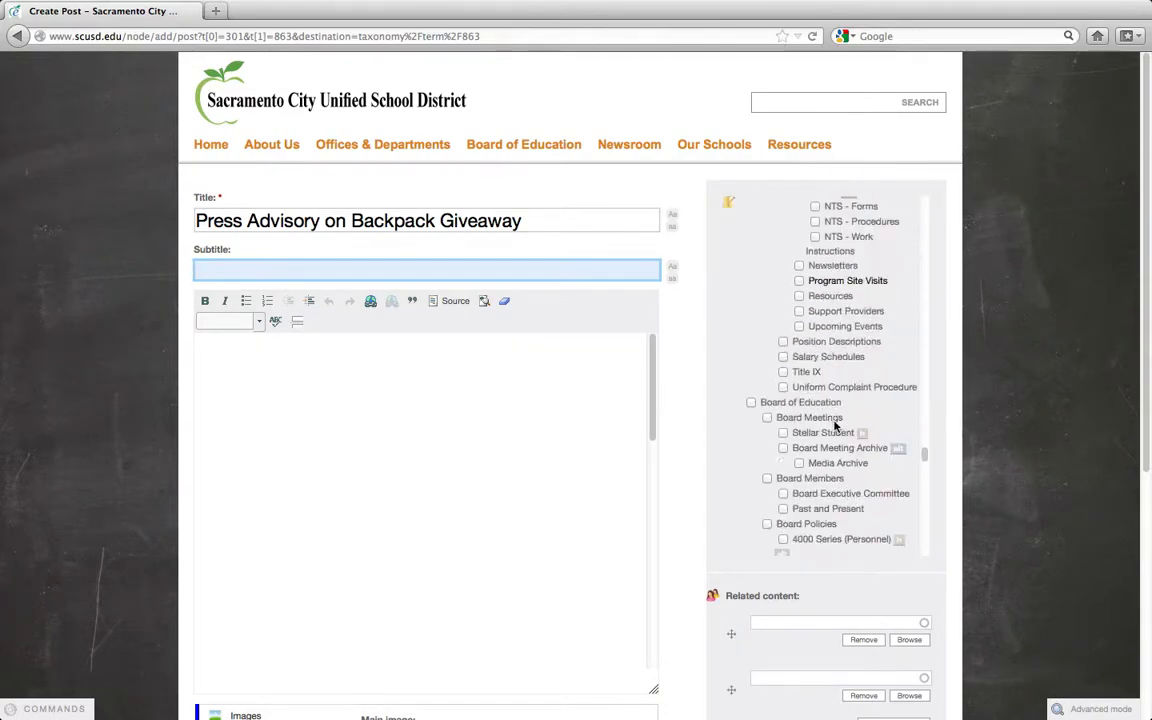
scroll(835, 428, down, 20)
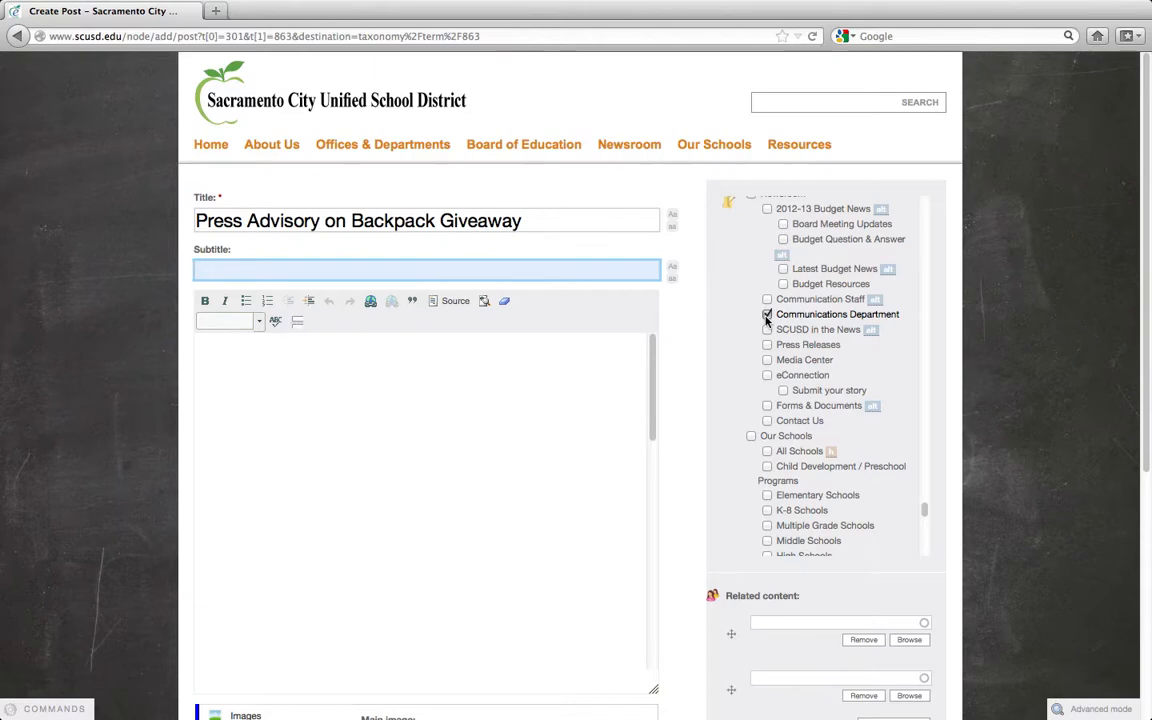
click(468, 345)
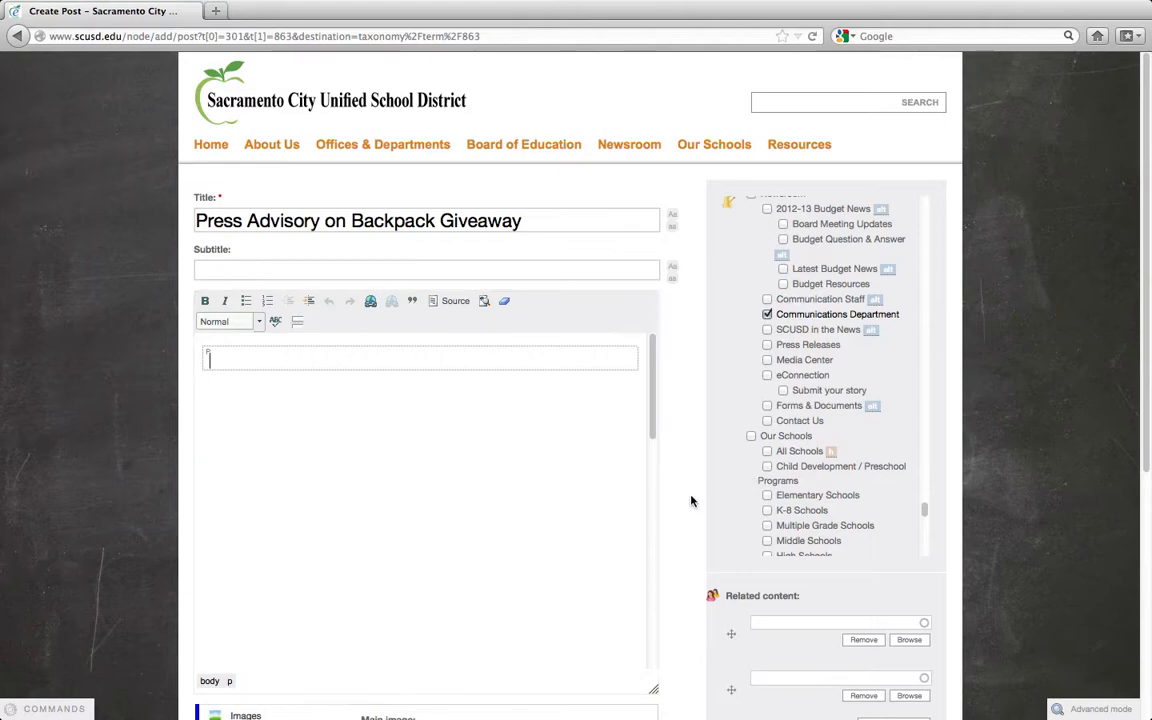
Upload media_advisory_back_to_school_drive_presentation_12.pdf from the Documents folder as a file attachment of the post
scroll(690, 501, down, 4)
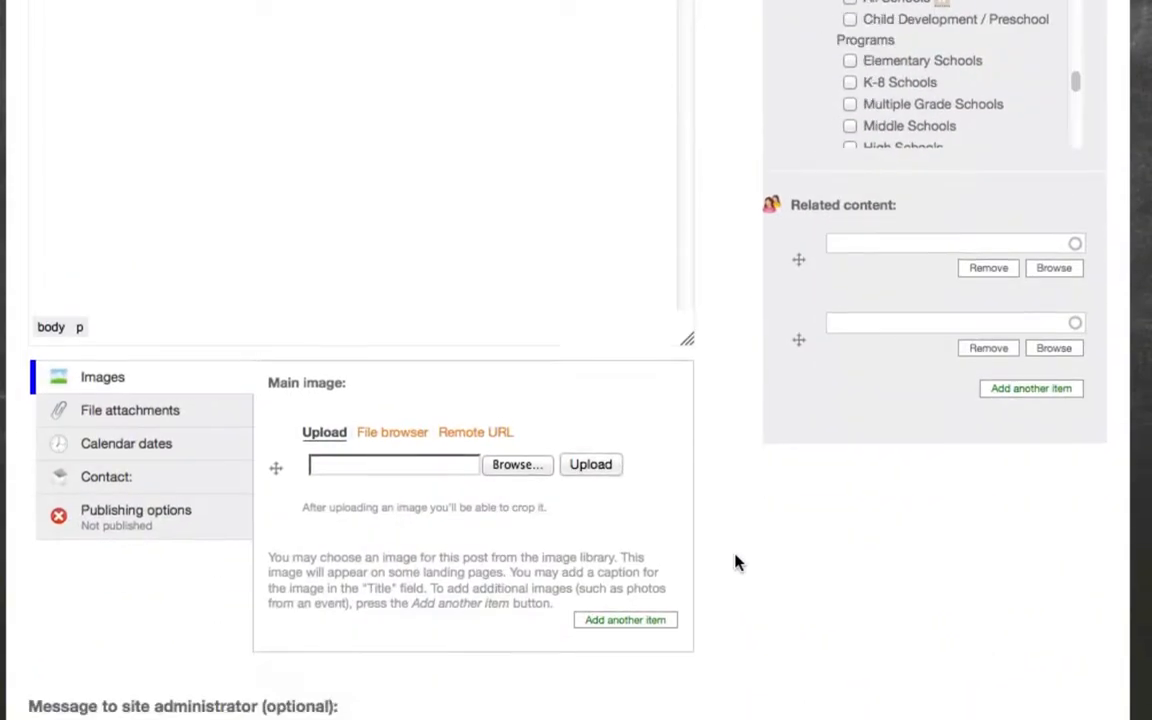
click(148, 378)
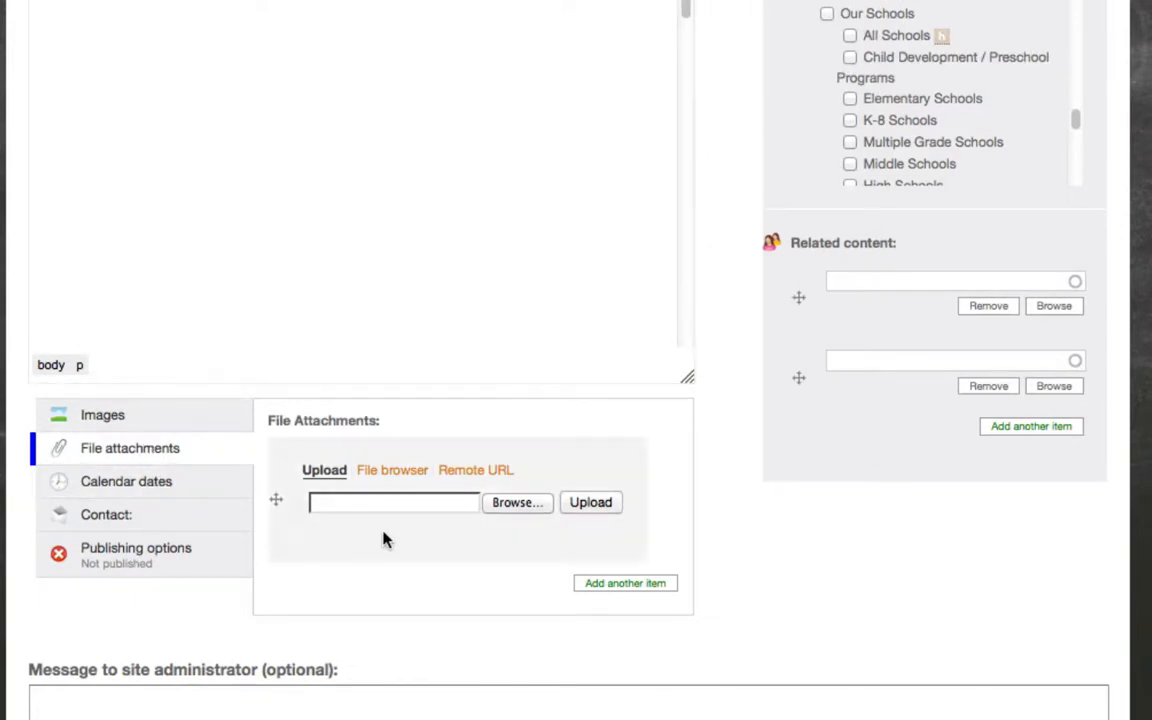
click(500, 504)
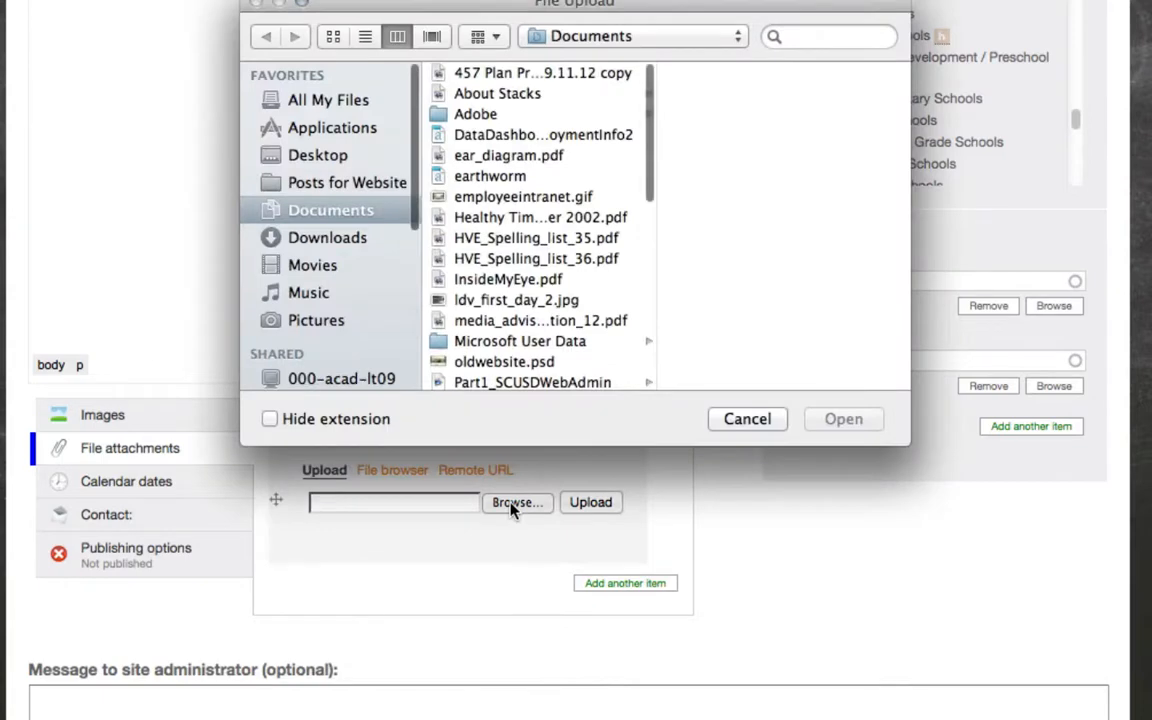
click(516, 322)
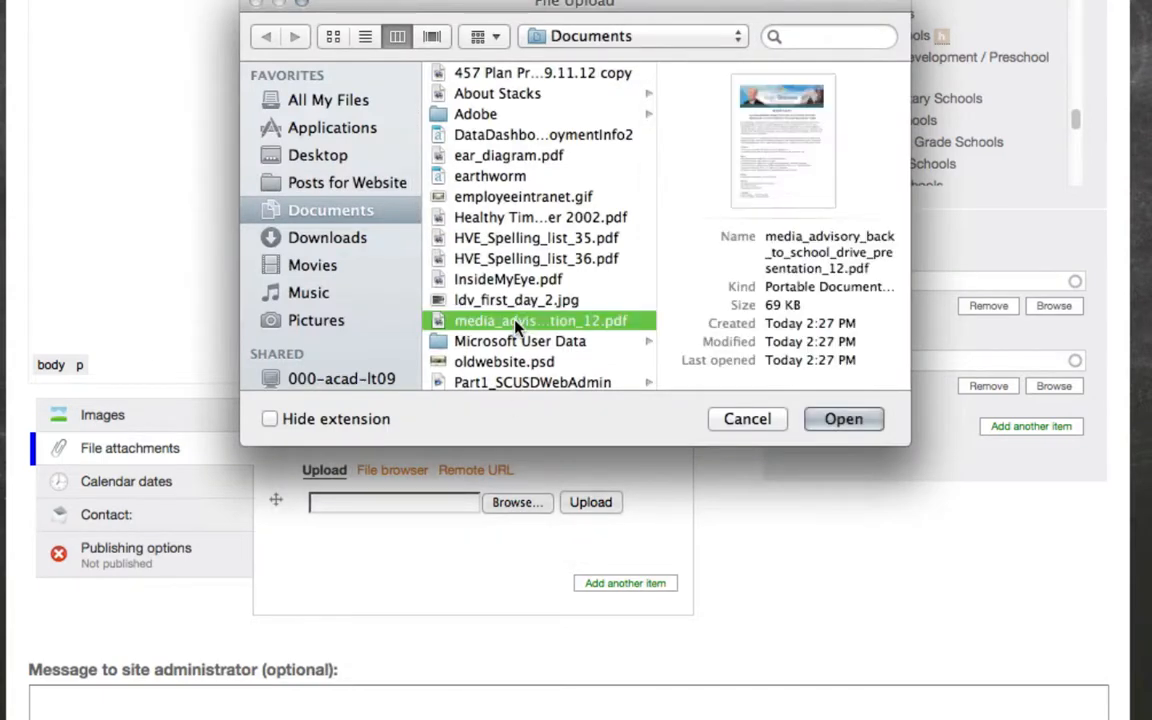
click(835, 419)
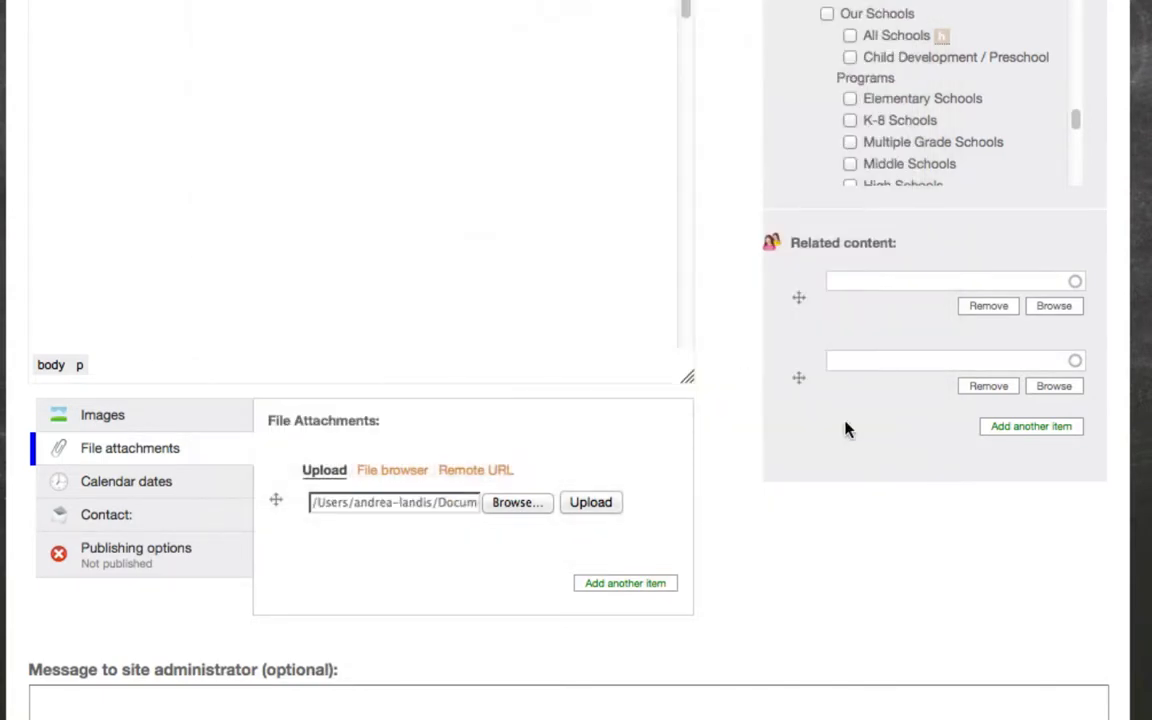
click(596, 501)
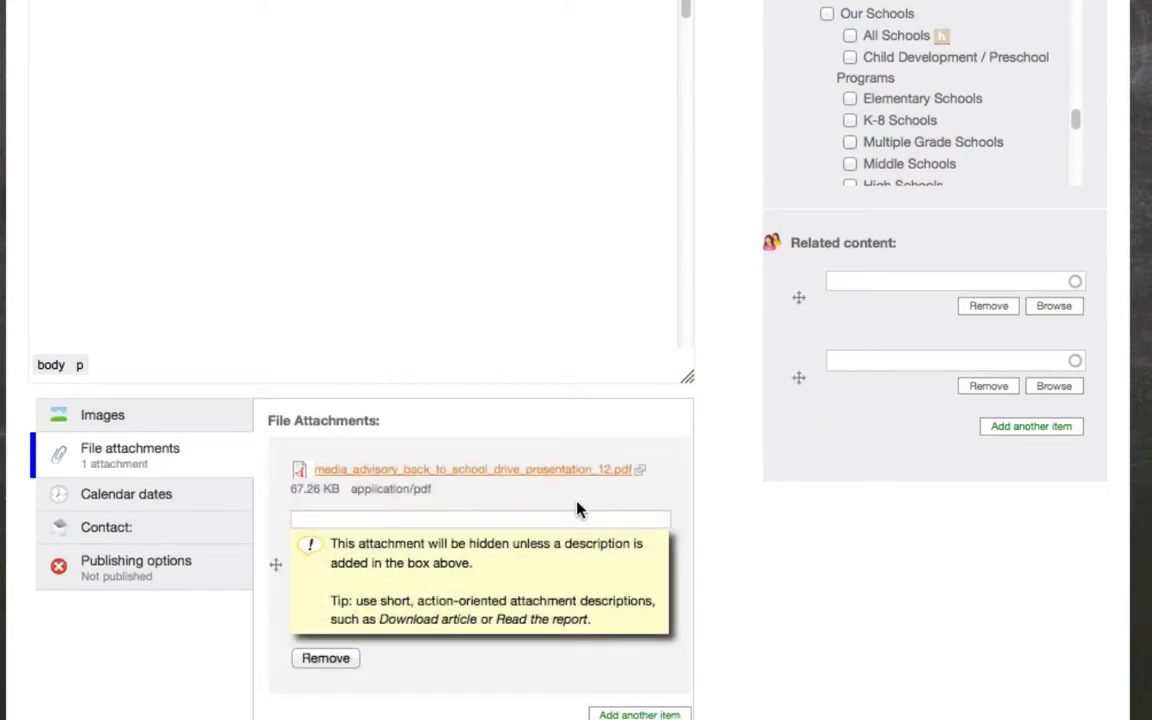
Describe the attached PDF as "Download advisory"
scroll(792, 609, down, 3)
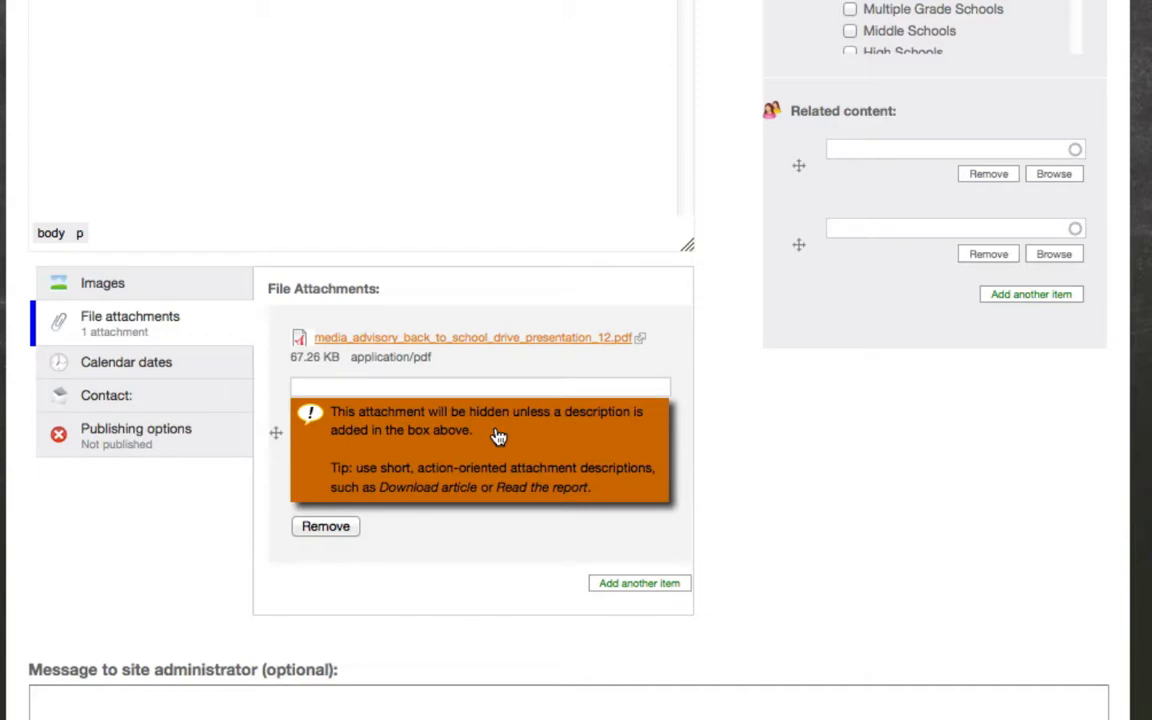
click(419, 385)
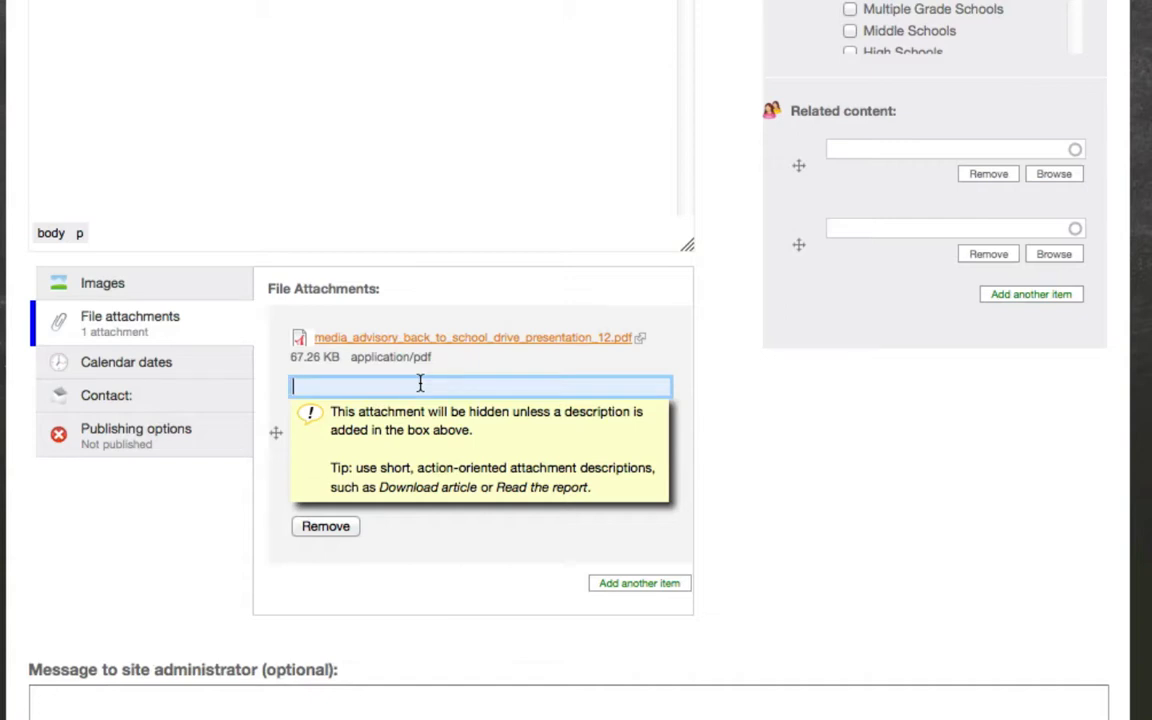
text(Download advisory)
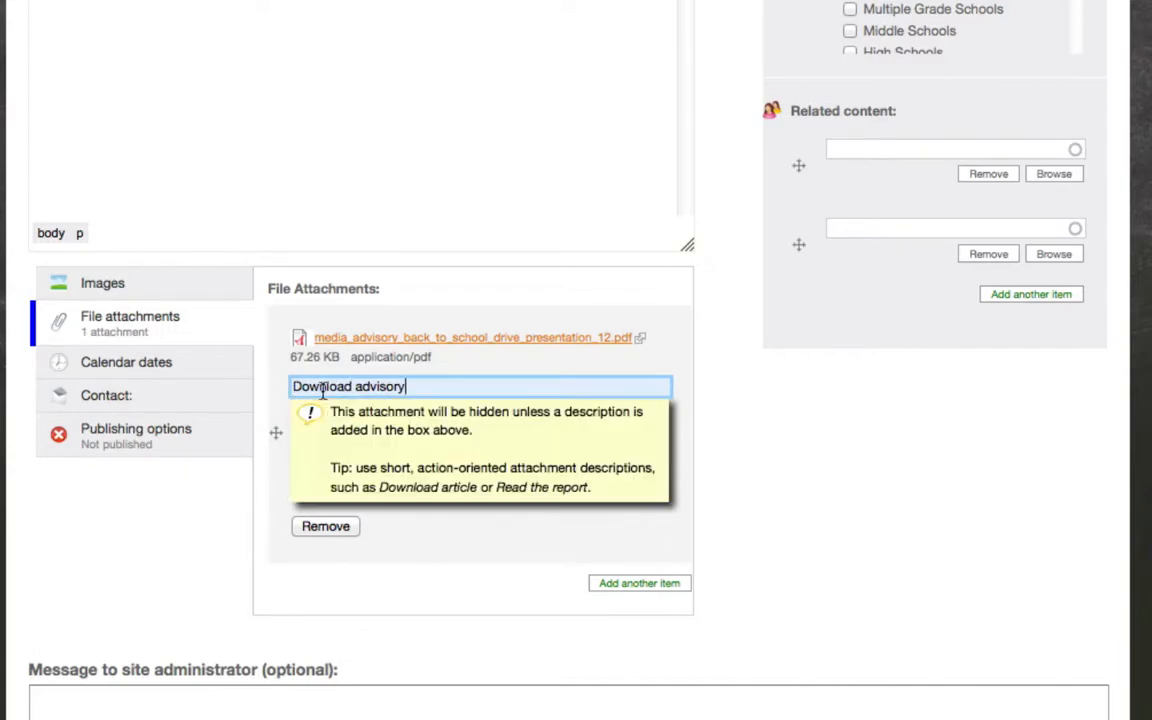
click(797, 426)
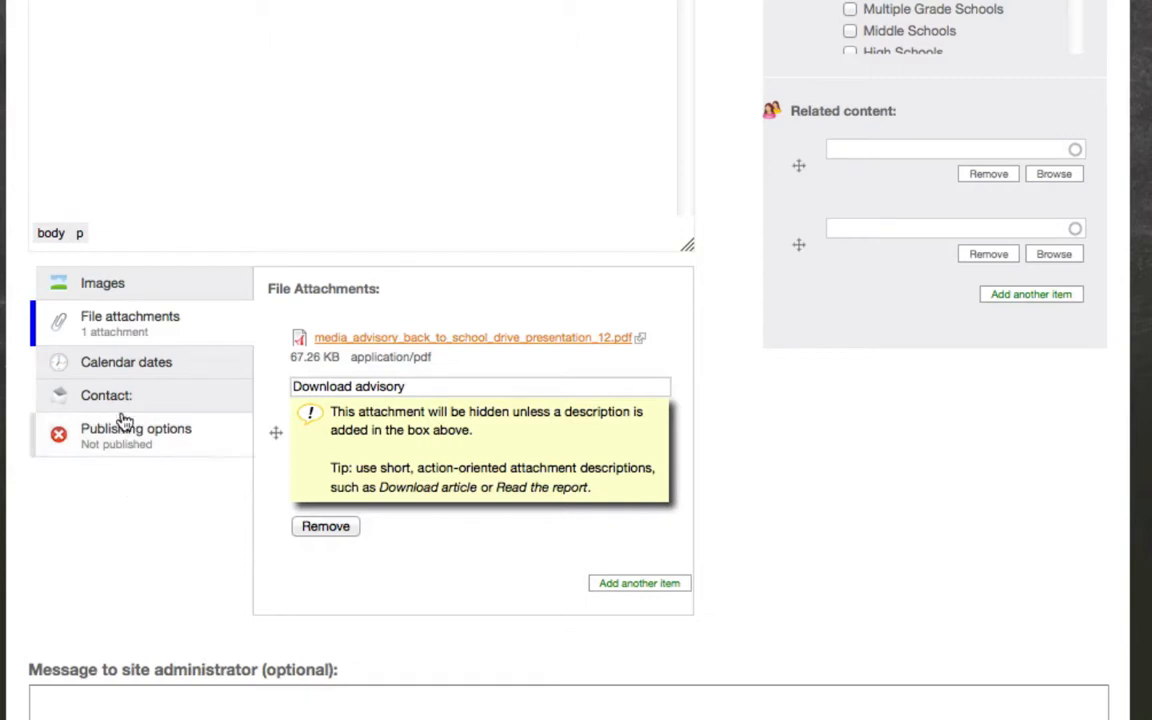
Review the calendar date settings of the post, including the post date picker
click(98, 370)
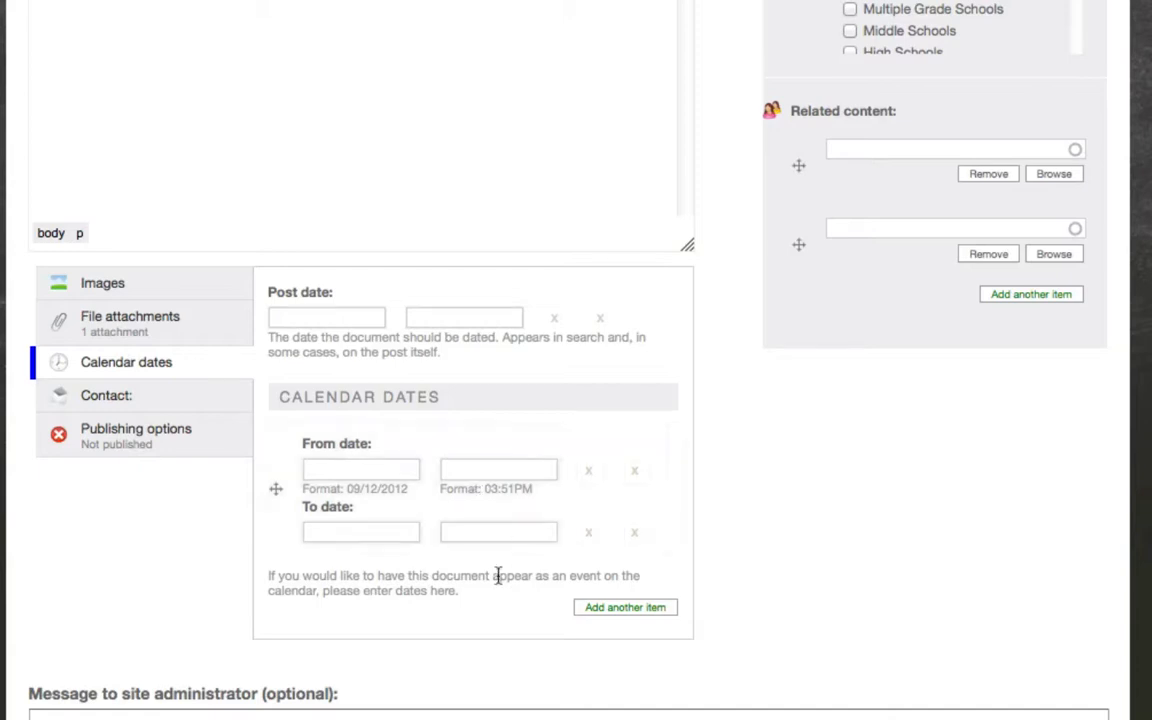
click(298, 314)
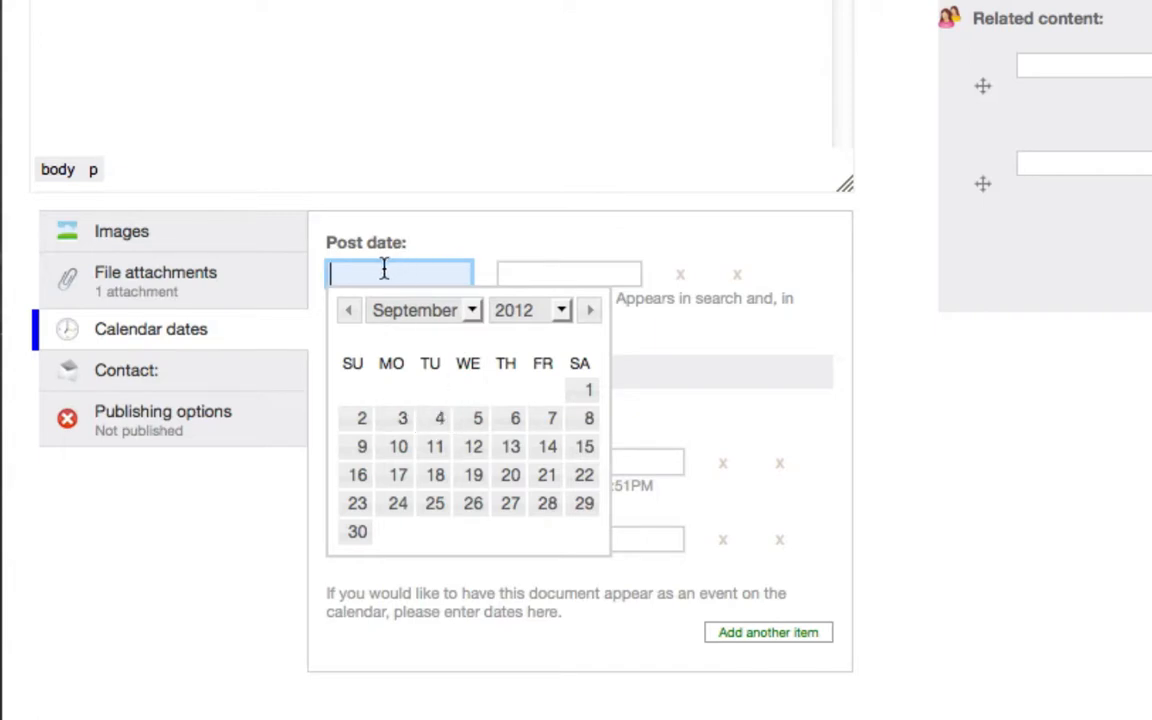
click(905, 420)
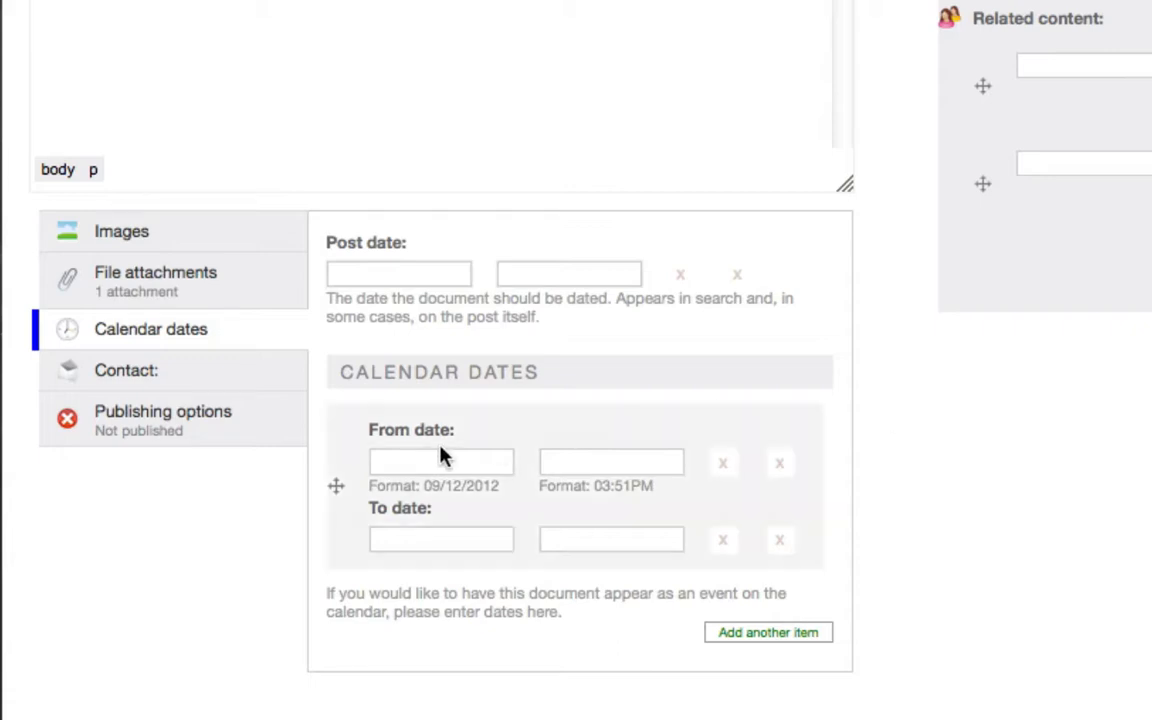
Assign the first suggested district staff member as the post's contact and save the post
click(171, 372)
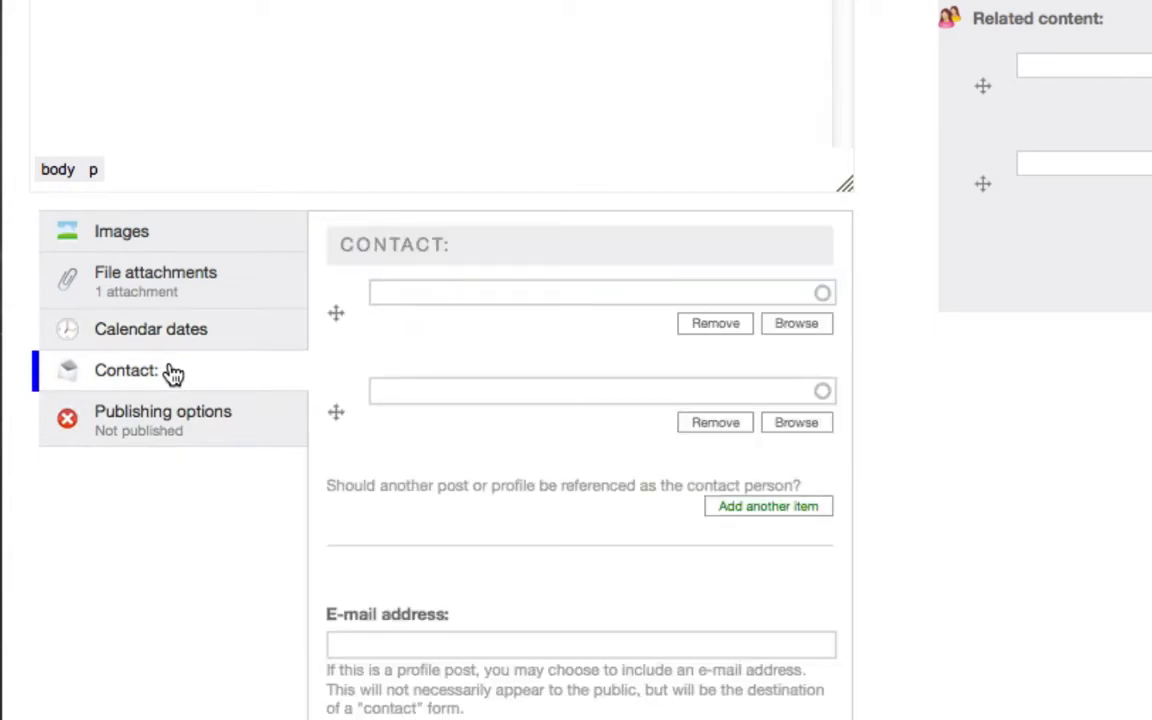
click(385, 296)
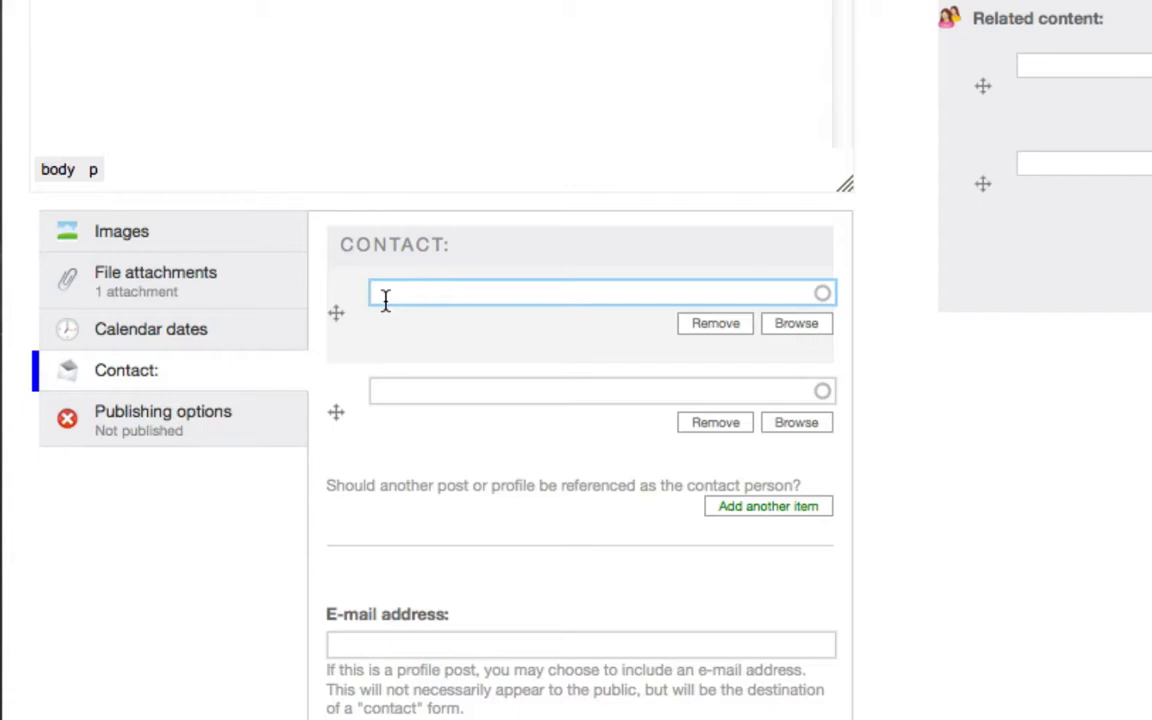
click(386, 301)
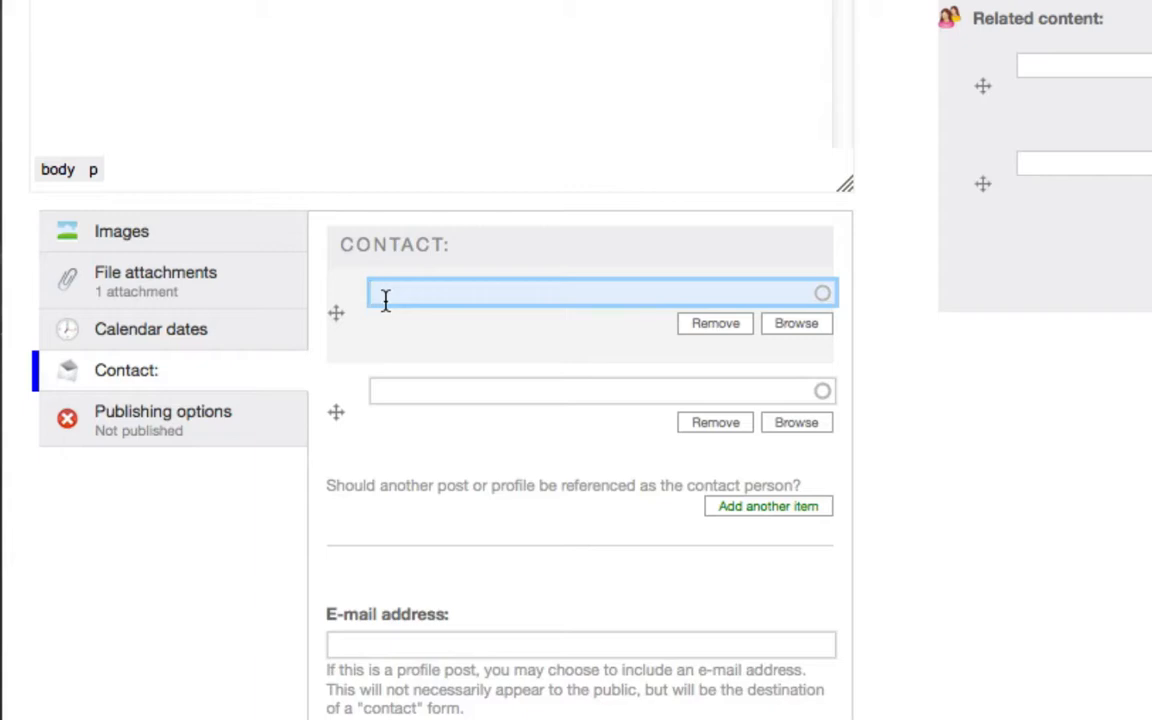
text(Gabe)
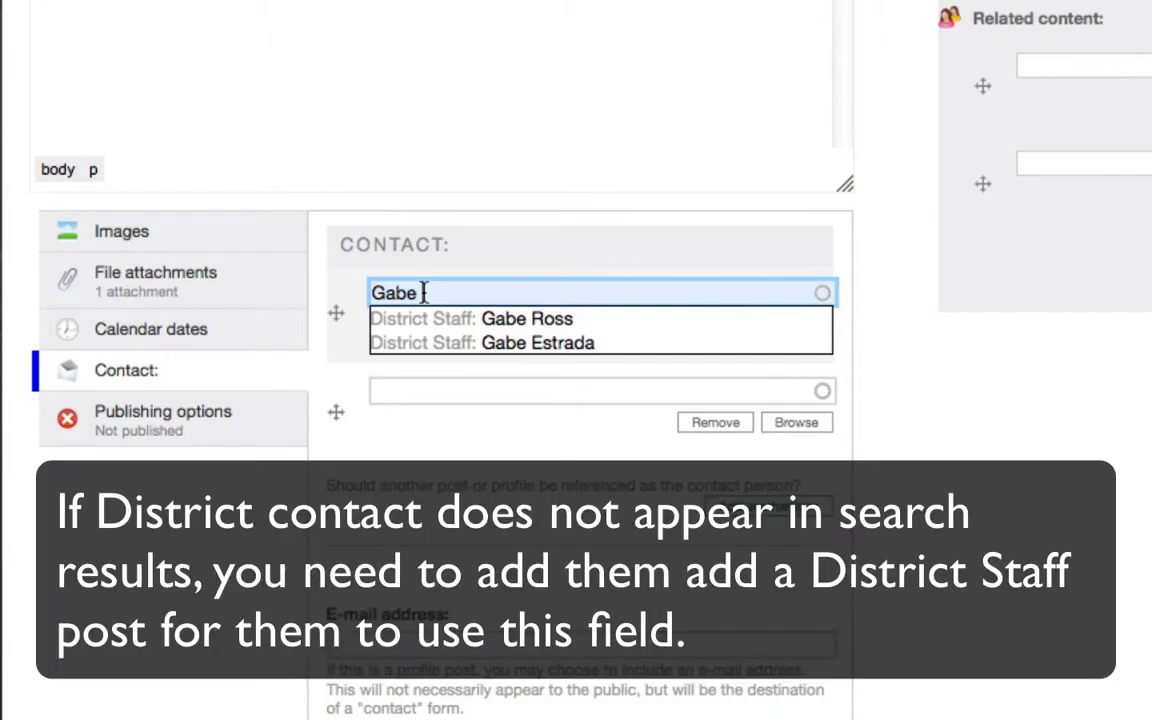
click(430, 319)
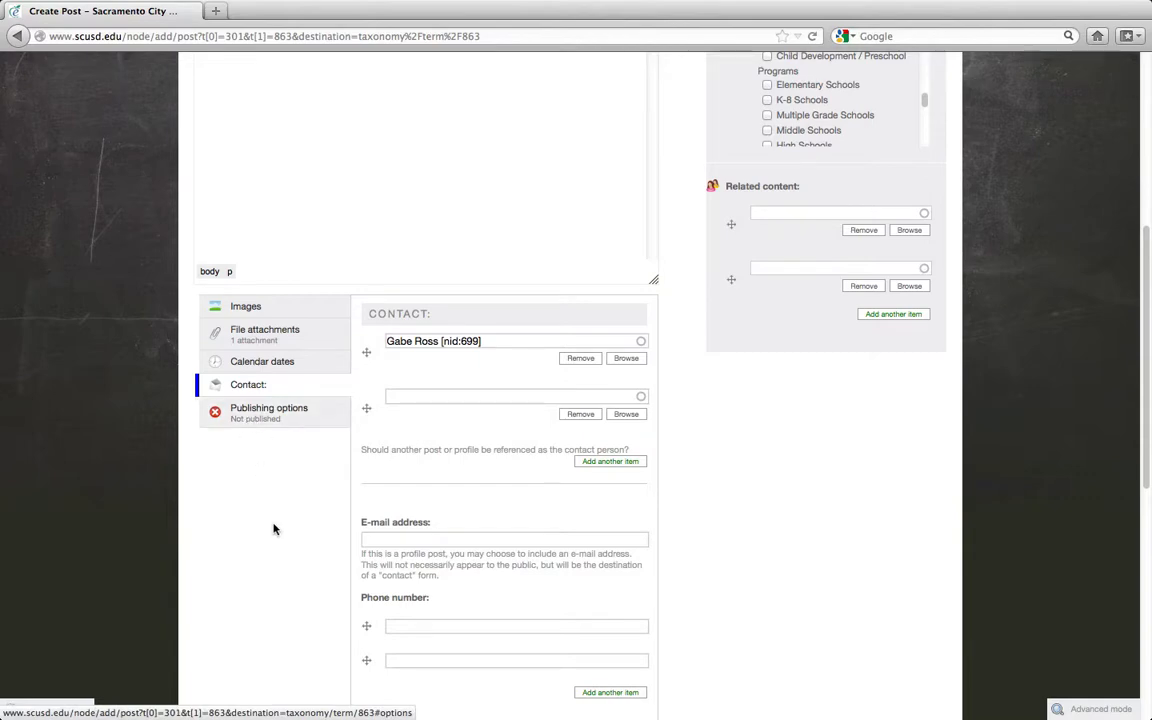
scroll(277, 528, down, 10)
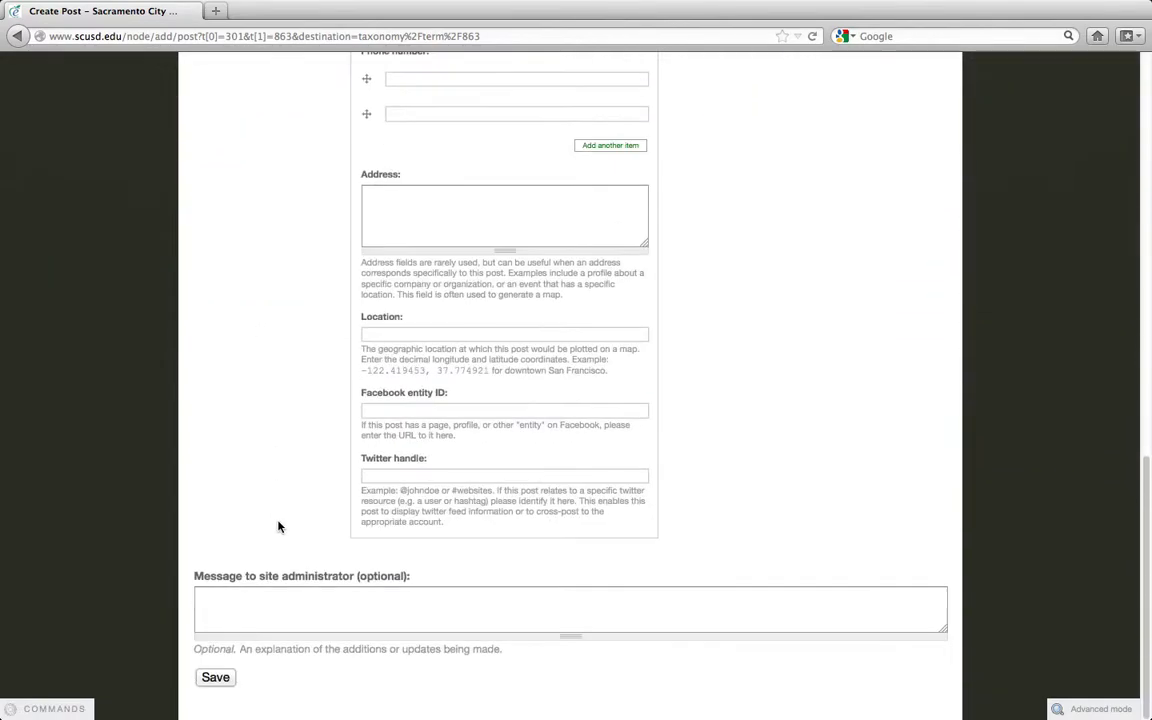
click(217, 684)
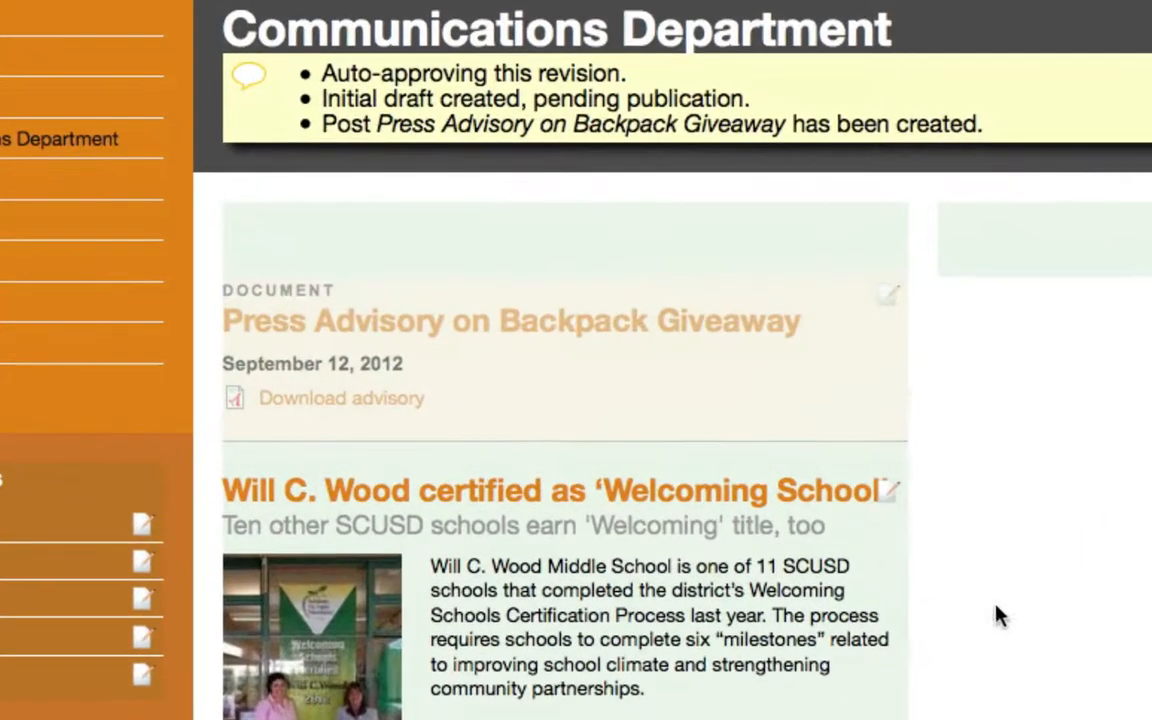
Reopen the Press Advisory on Backpack Giveaway post for editing and mark it as Published
mouse_move(625, 391)
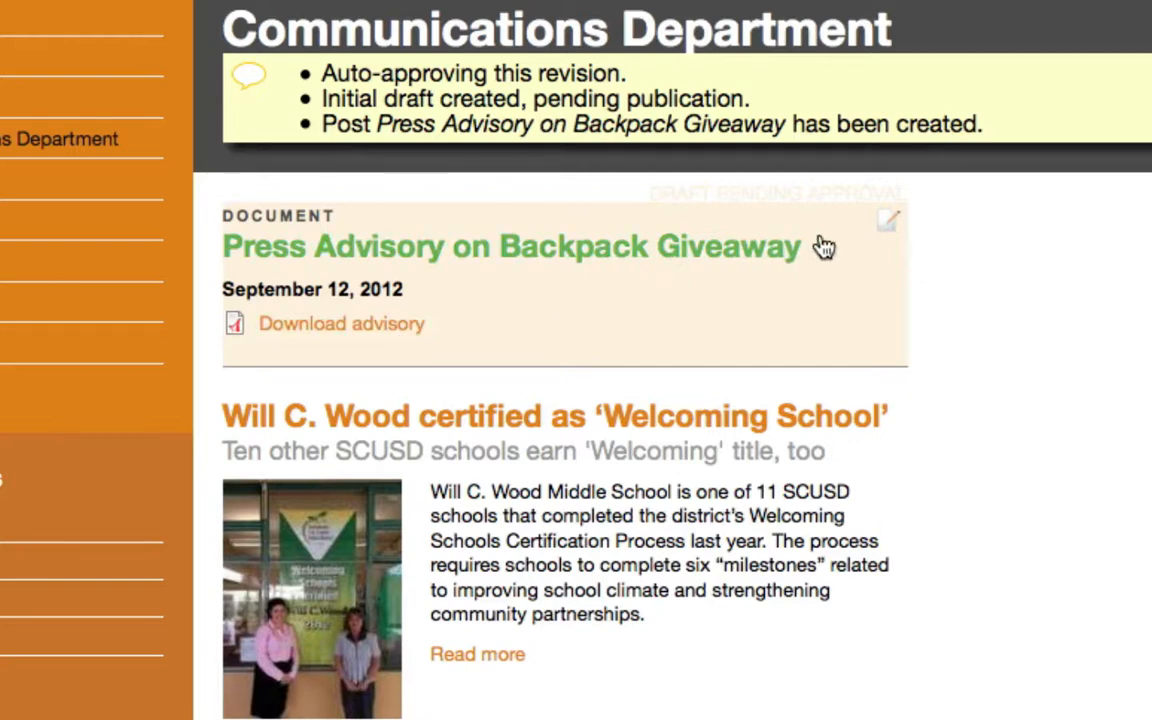
click(890, 229)
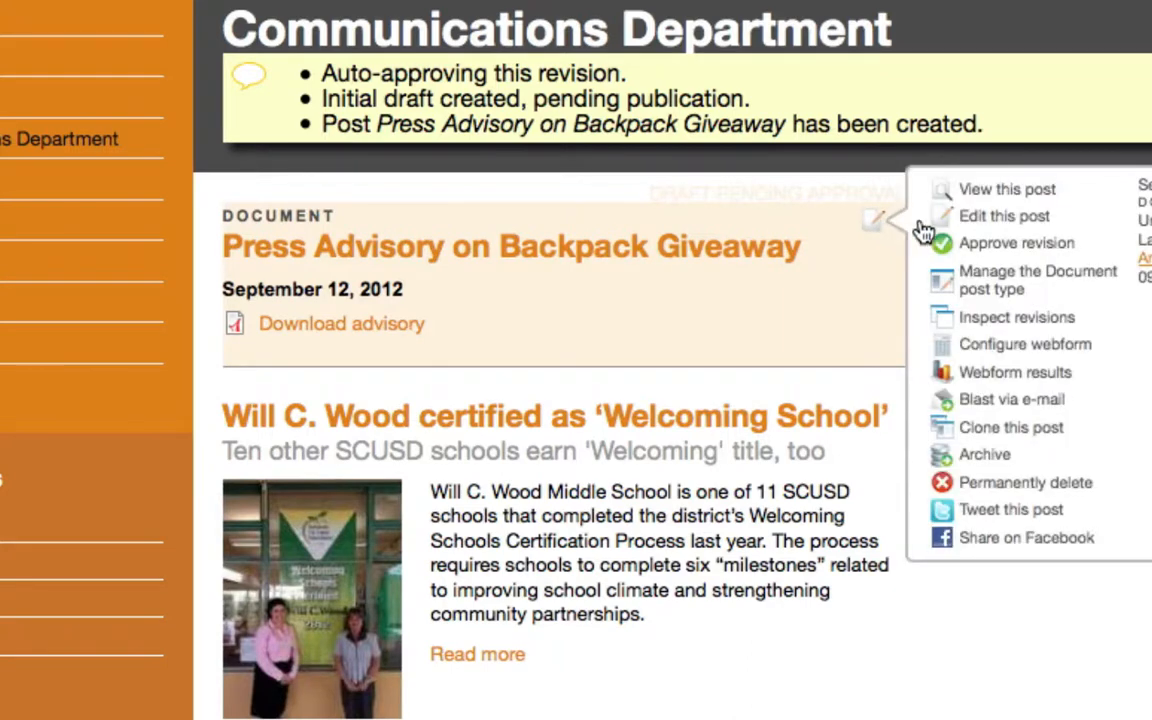
click(972, 224)
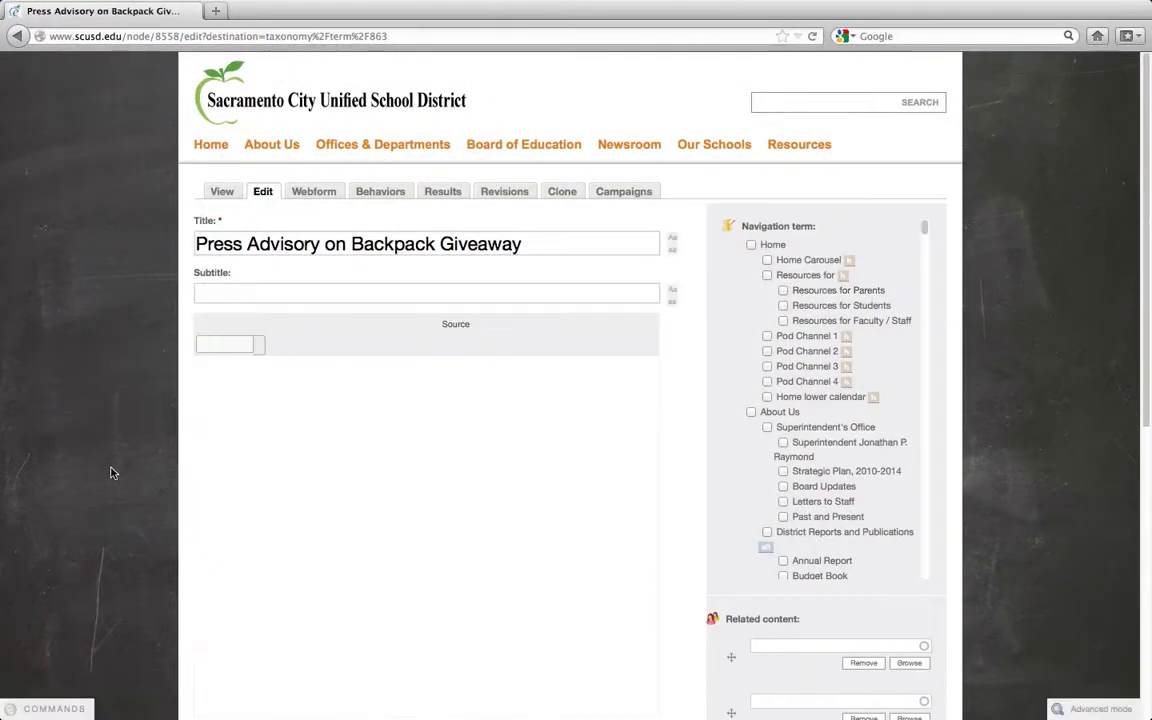
scroll(113, 473, down, 8)
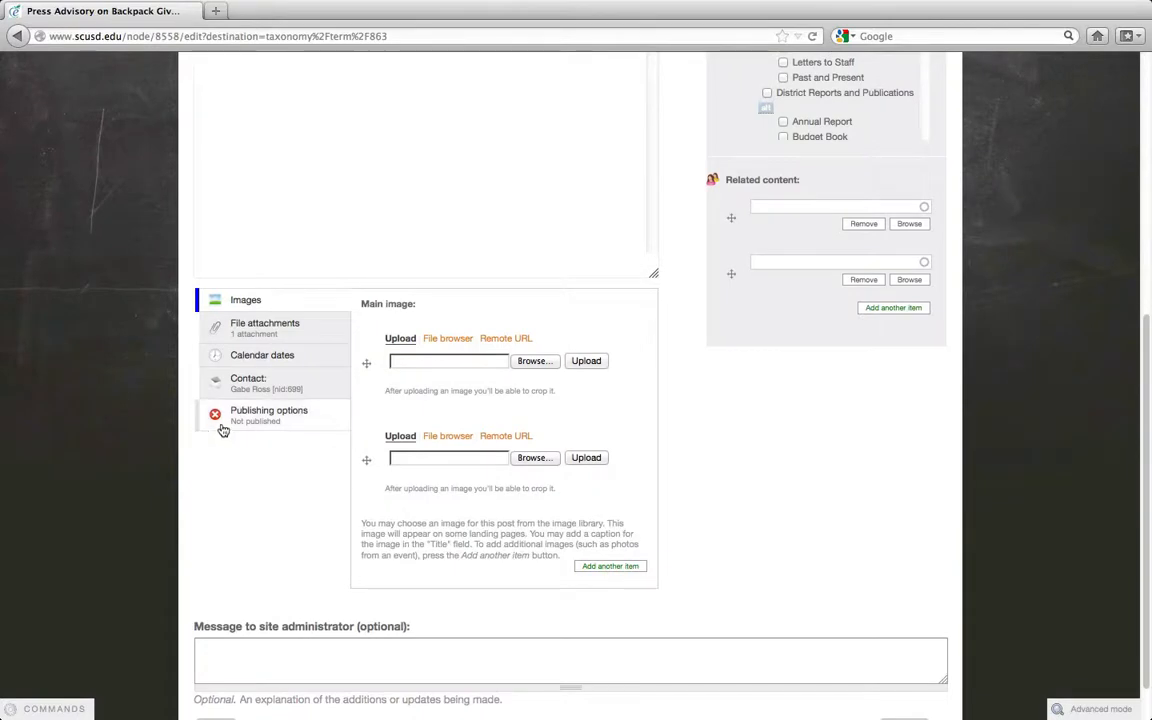
click(222, 425)
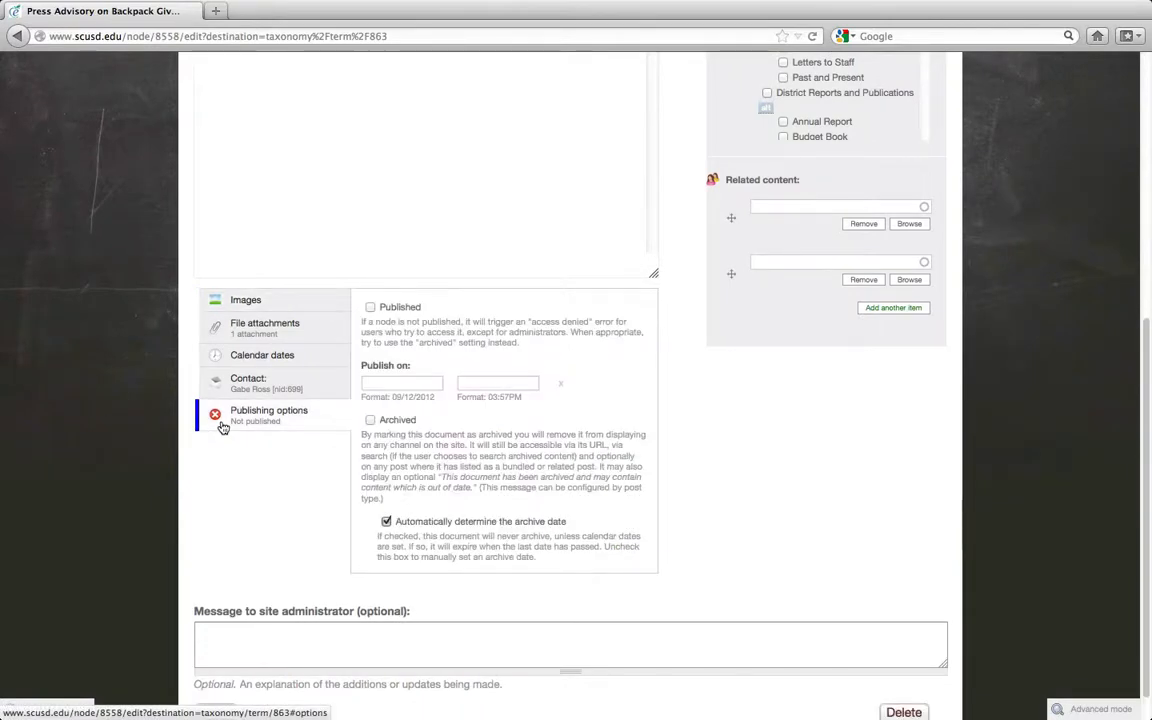
click(371, 308)
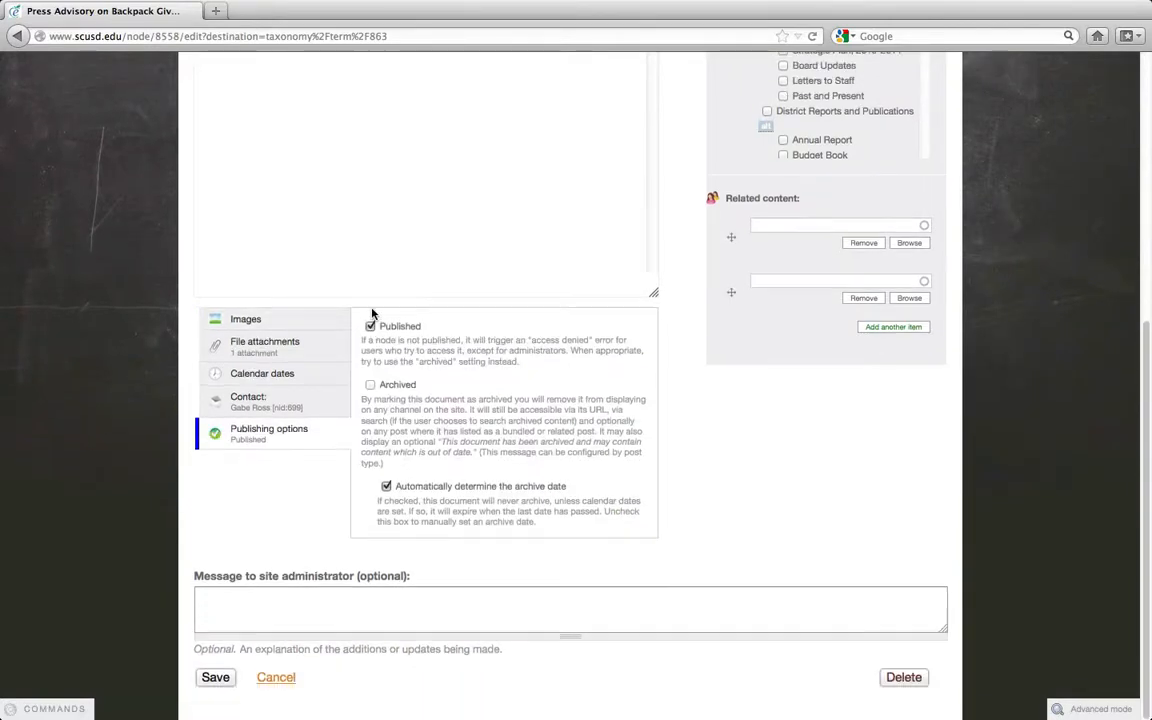